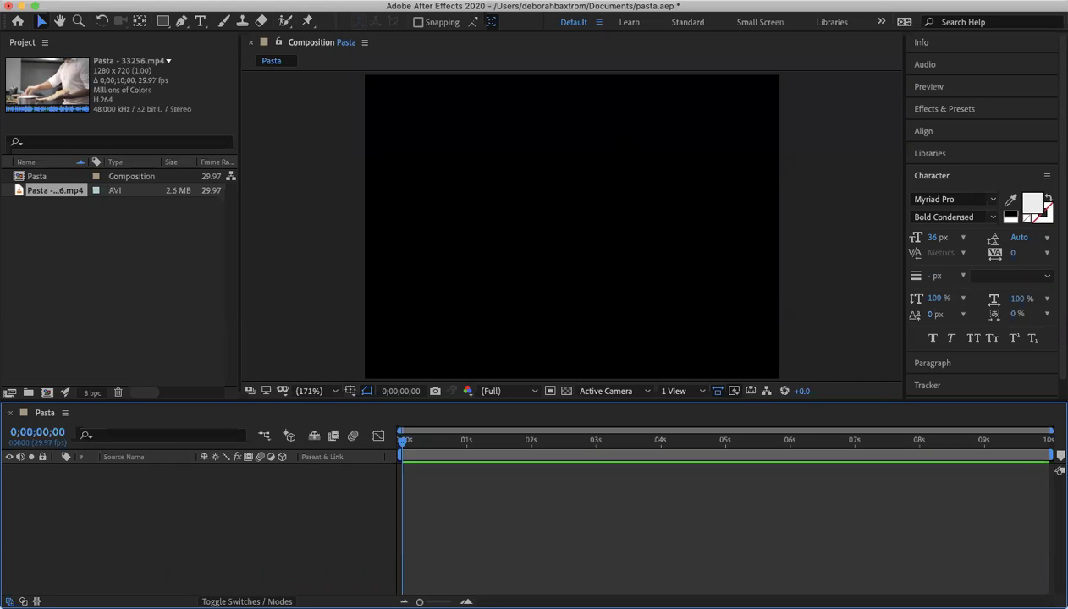
- Open the Adobe Fonts website through the Add Fonts from Adobe command and switch to the browser
left_click(125, 0)
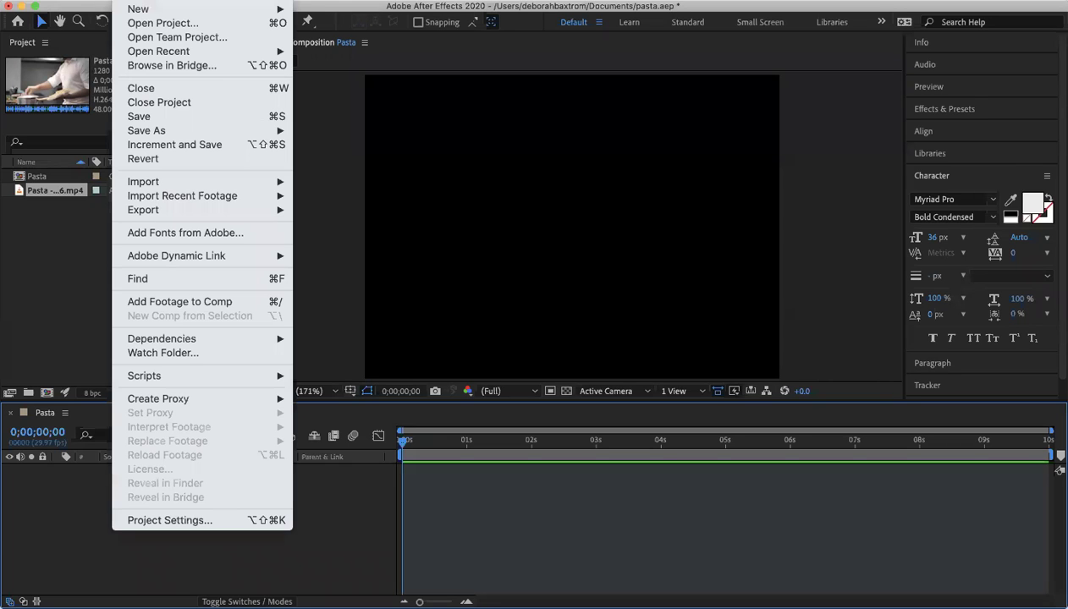
left_click(169, 235)
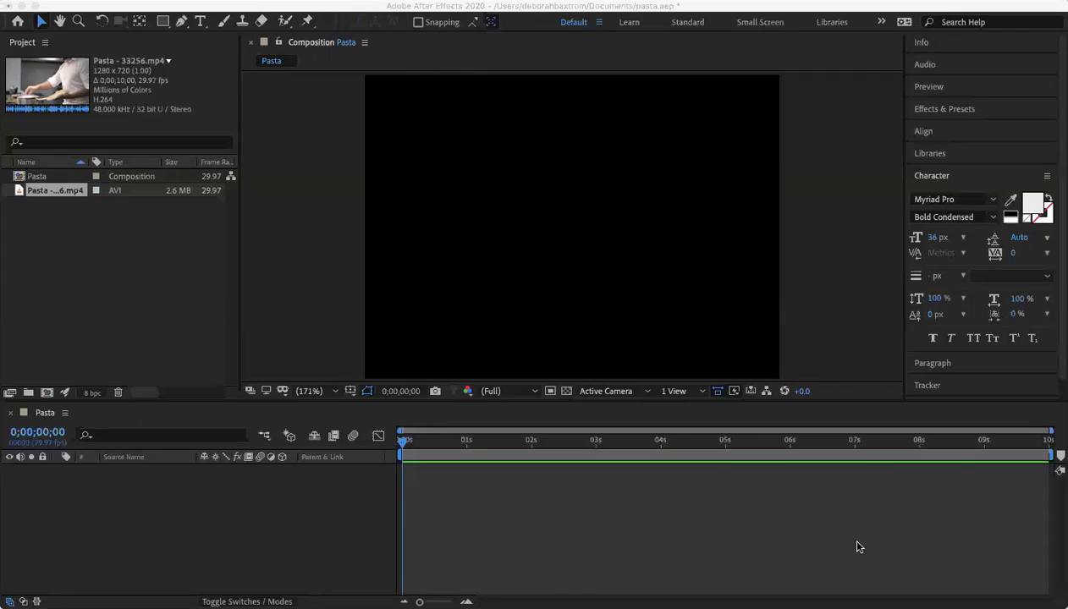
key("super+Tab")
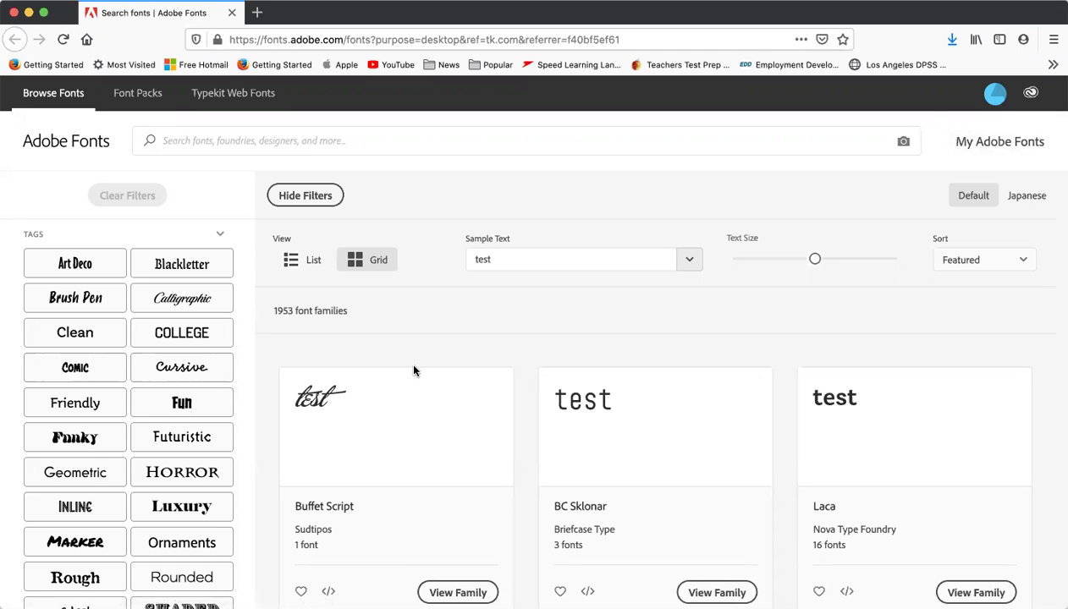
- Examine the tag and classification filters available for browsing font families on Adobe Fonts
scroll(414, 370, "down", 1)
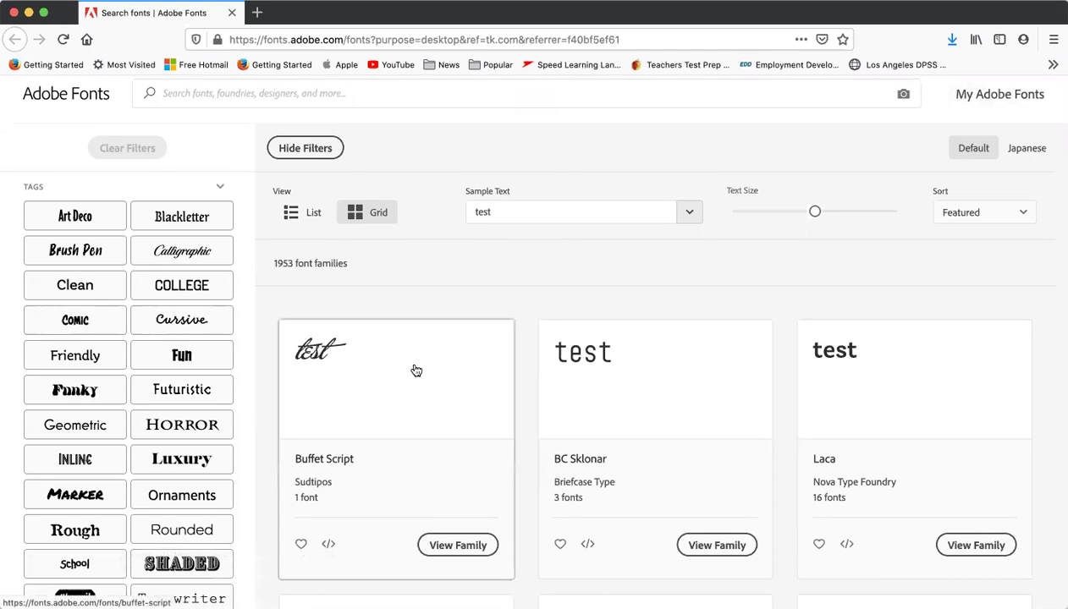
scroll(161, 444, "down", 3)
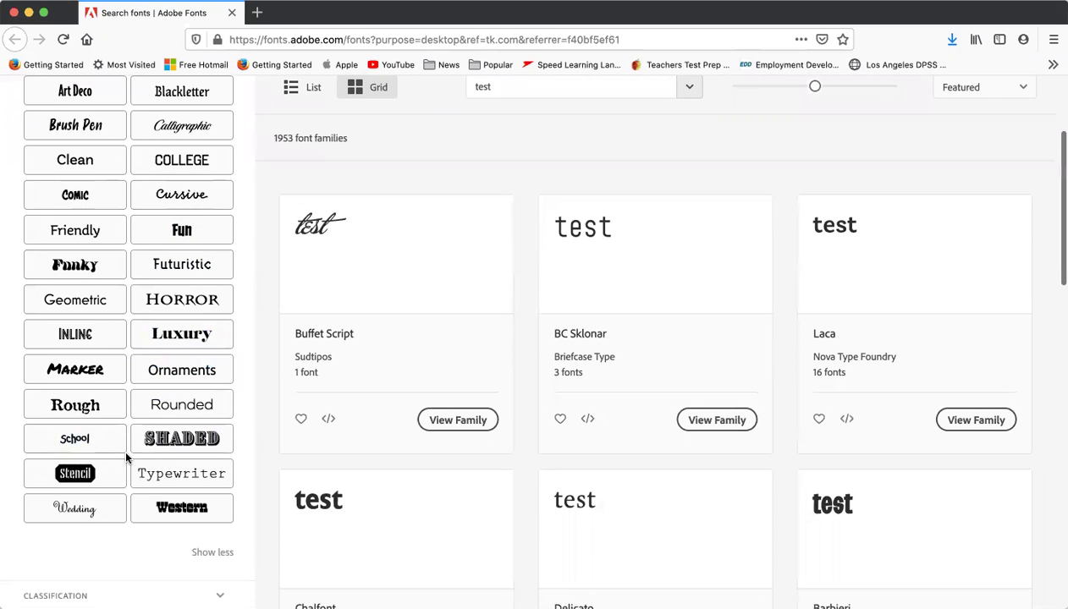
scroll(125, 457, "up", 1)
scroll(126, 457, "up", 1)
scroll(127, 458, "down", 6)
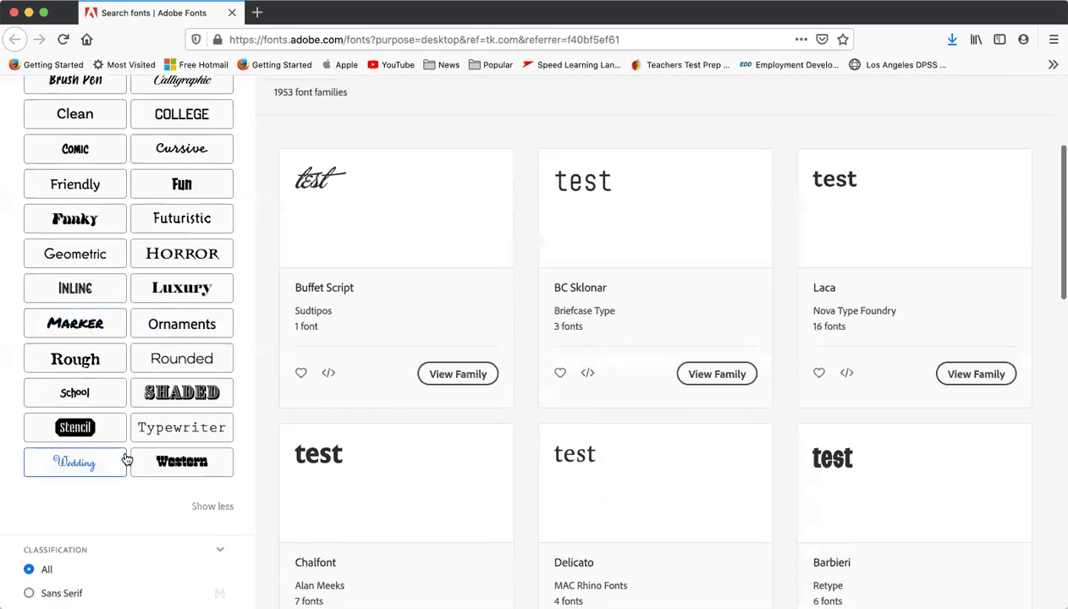
scroll(127, 459, "down", 4)
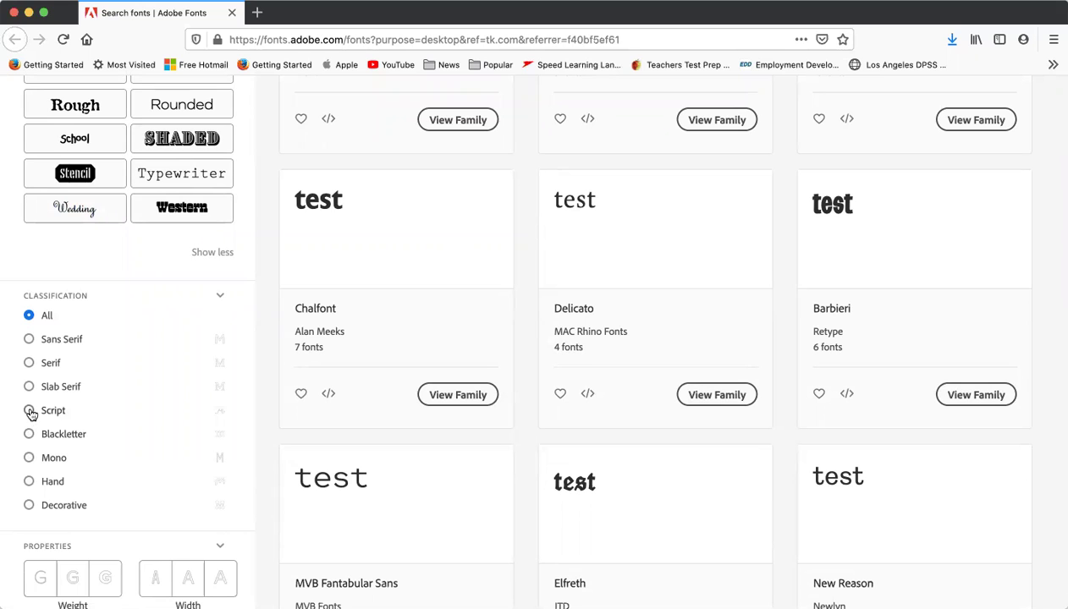
scroll(88, 491, "down", 1)
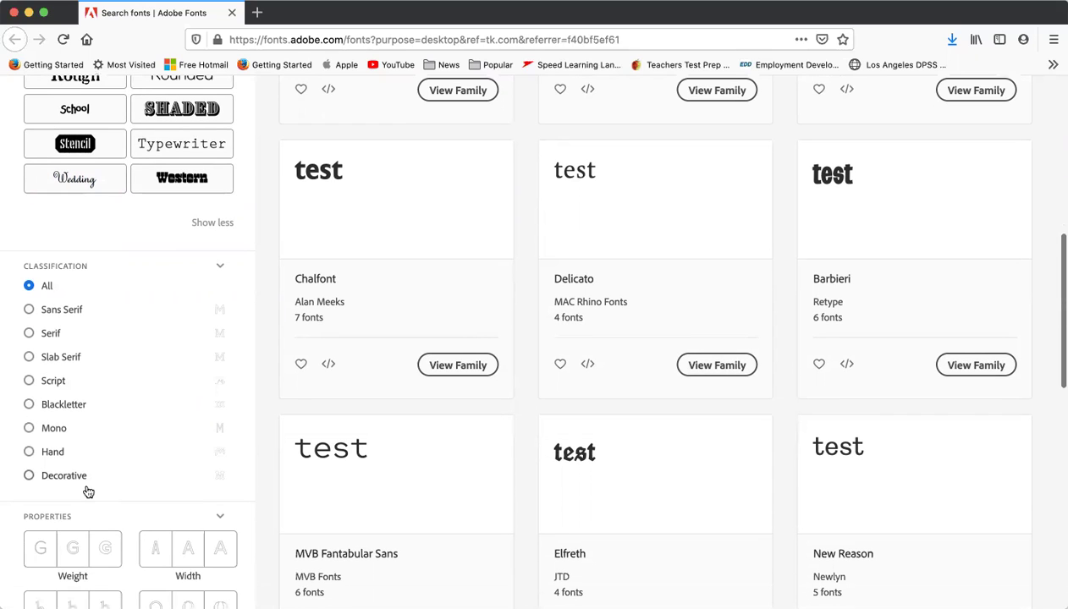
scroll(145, 443, "up", 2)
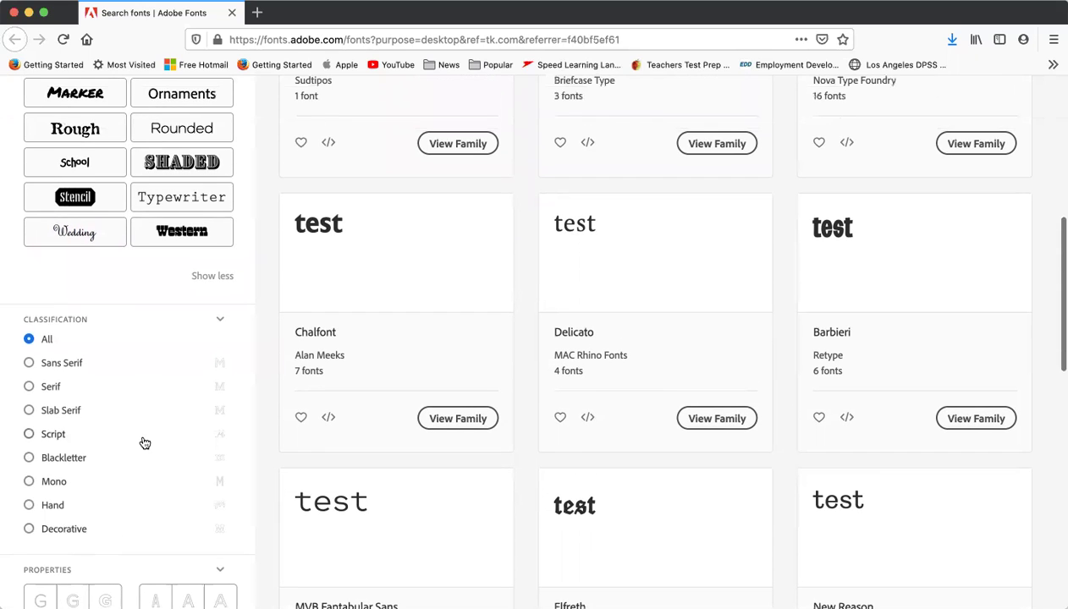
scroll(144, 444, "up", 10)
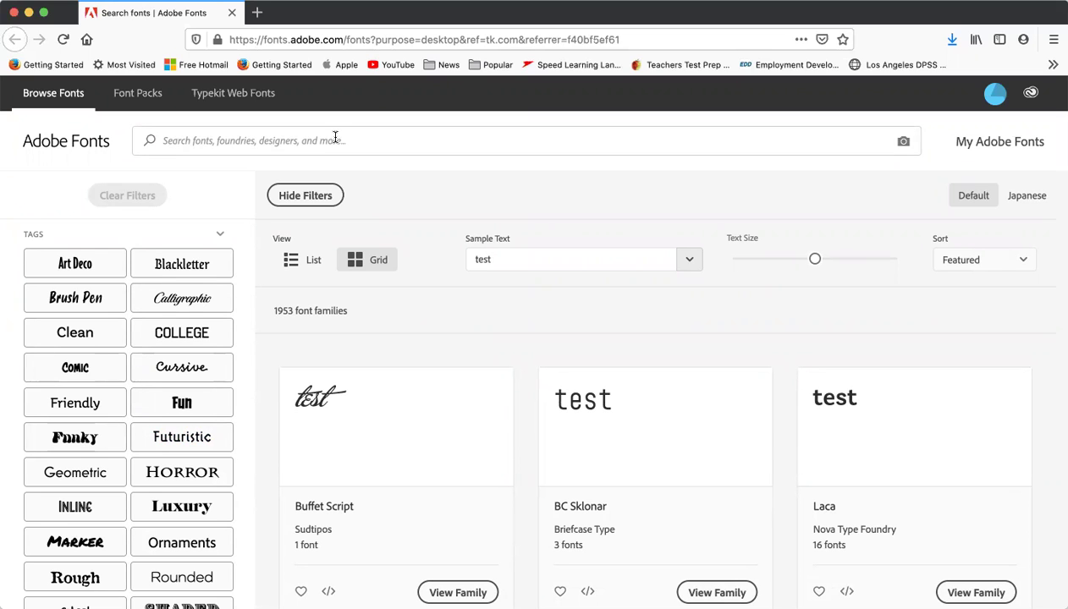
- Filter the font families by the Sans Serif classification
scroll(318, 281, "down", 5)
scroll(318, 281, "up", 3)
scroll(318, 281, "down", 3)
scroll(31, 377, "down", 3)
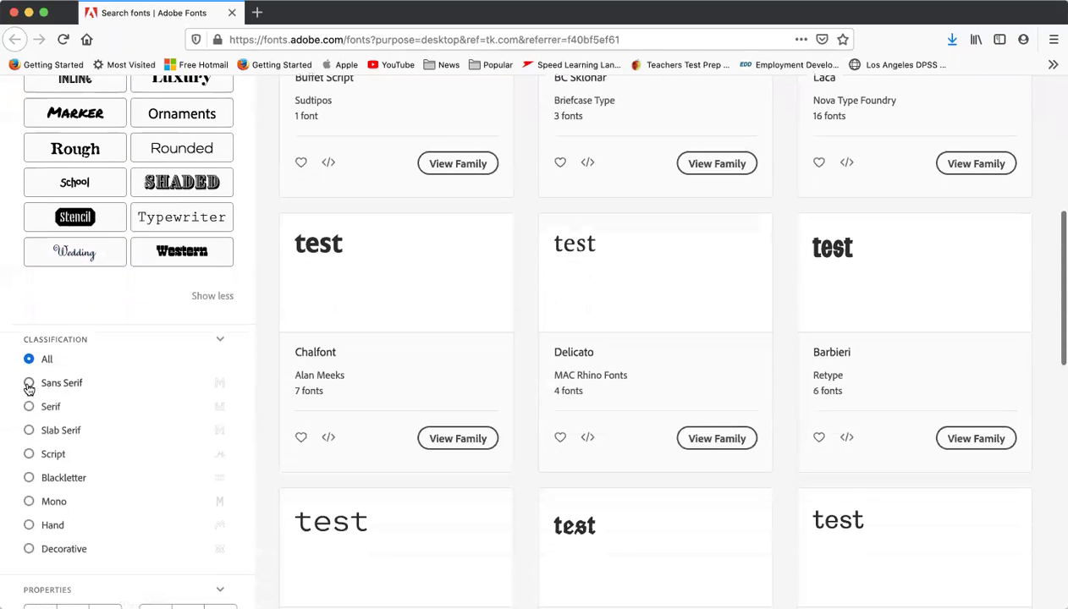
left_click(30, 386)
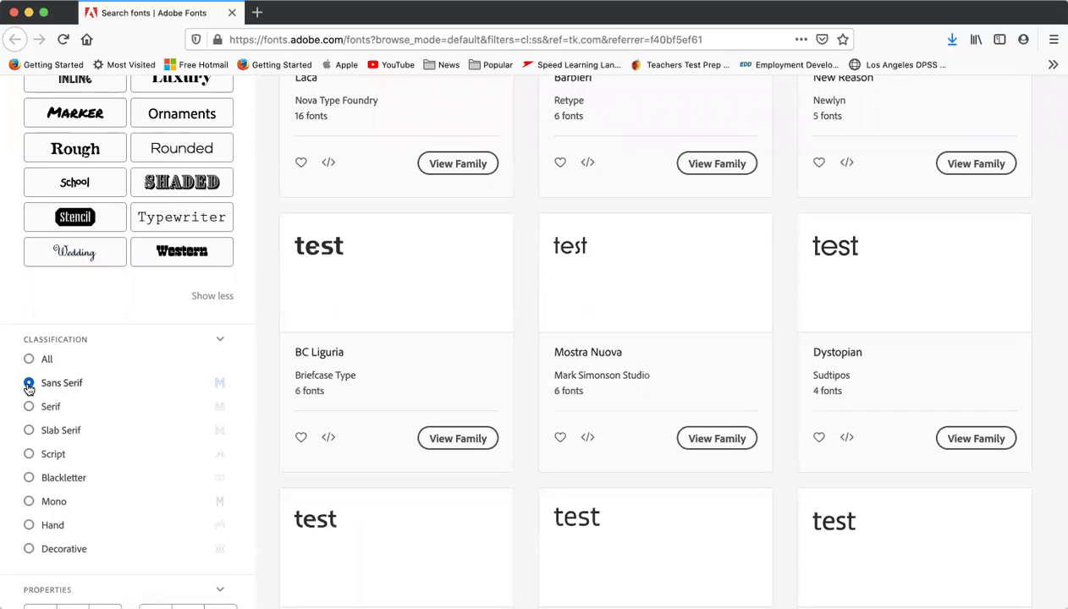
- Browse the sans serif families and open the Barbieri font family page
scroll(565, 338, "up", 5)
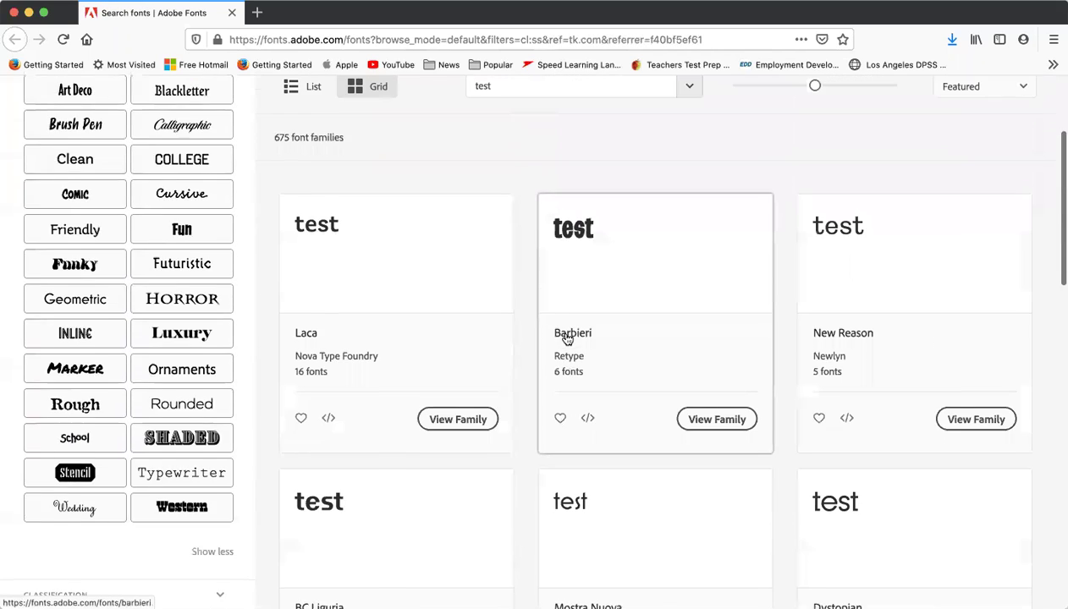
scroll(567, 339, "down", 2)
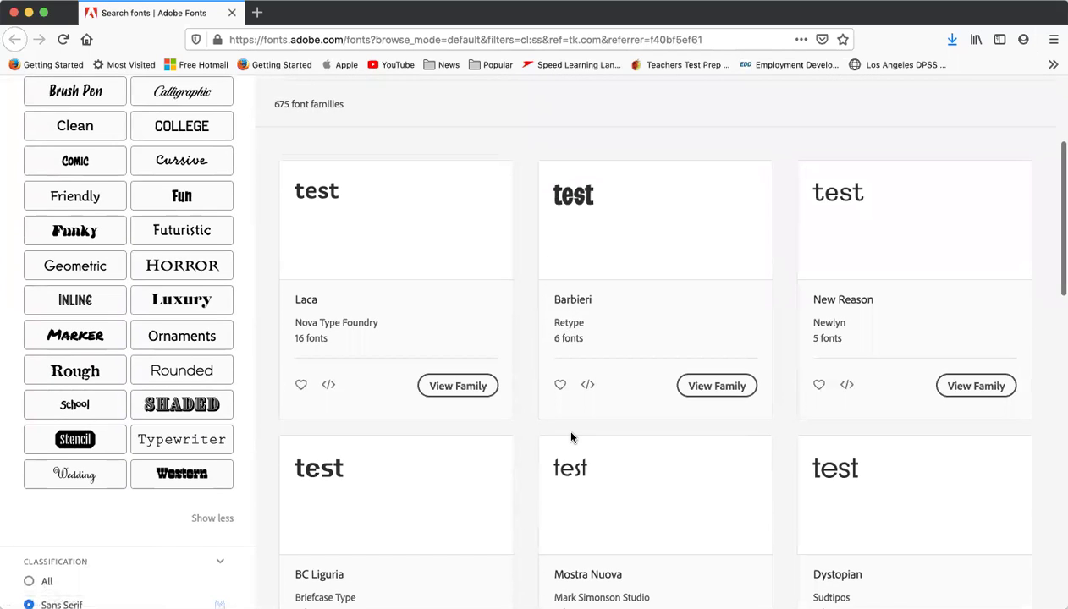
scroll(571, 438, "down", 1)
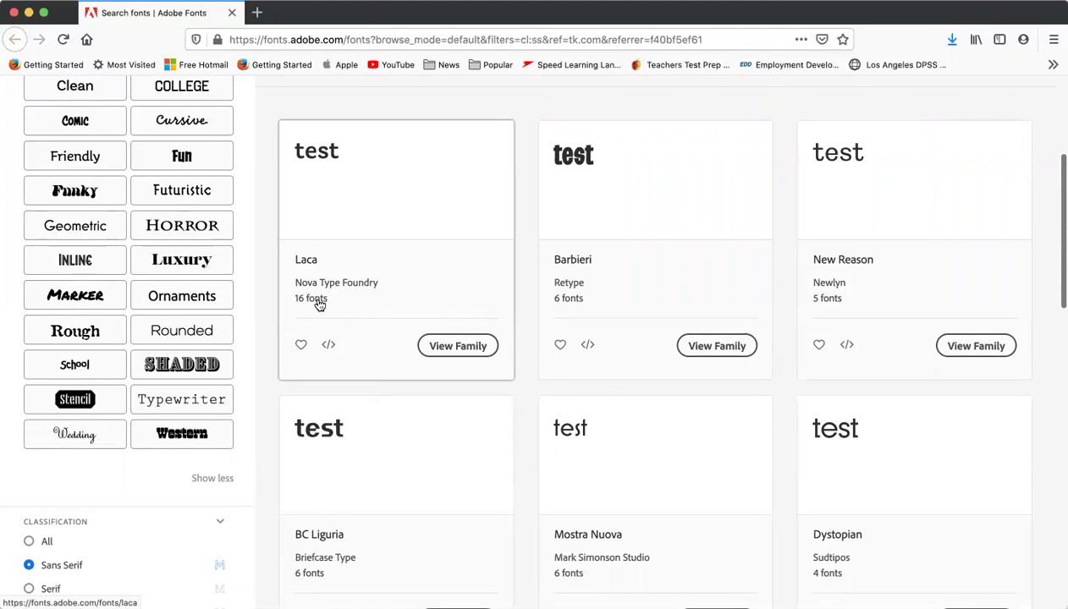
scroll(800, 470, "down", 2)
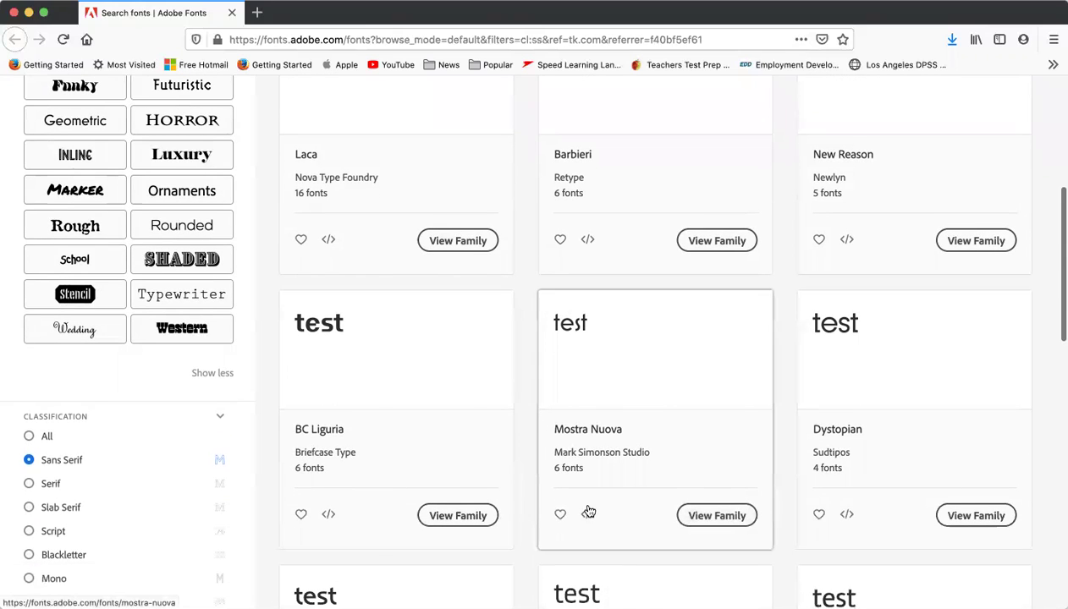
scroll(620, 517, "up", 5)
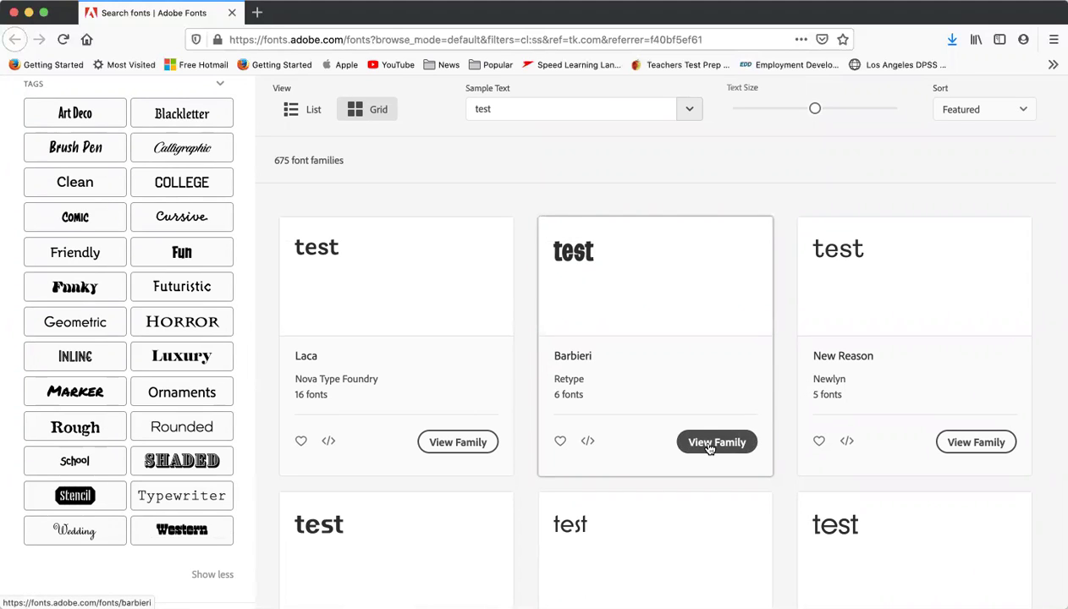
left_click(663, 310)
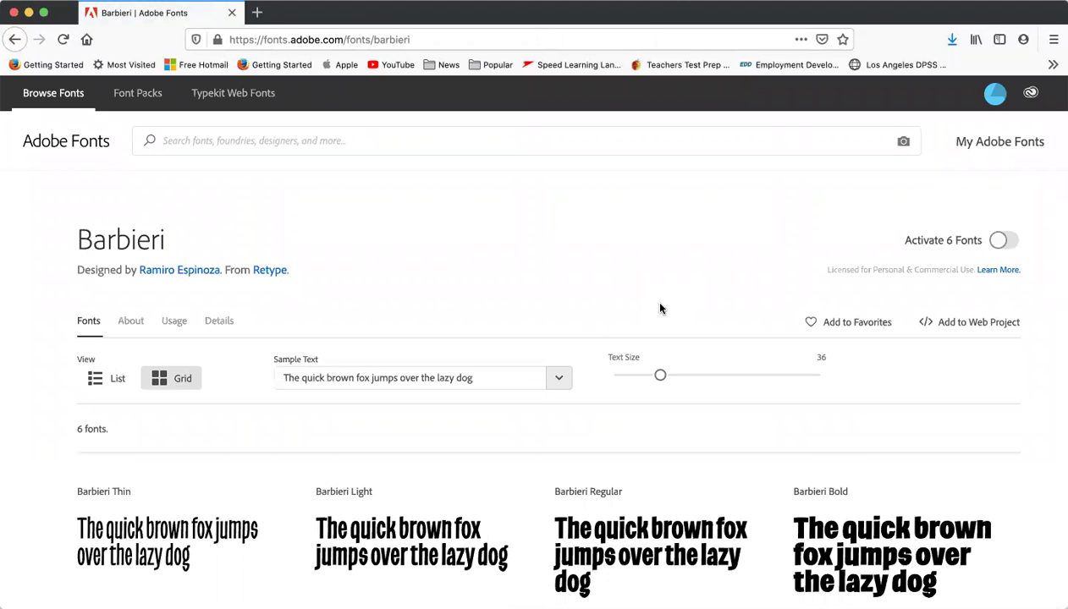
- Review the Barbieri styles, activate only the Barbieri Thin font and dismiss the activation notice
scroll(552, 533, "down", 3)
scroll(552, 534, "down", 3)
scroll(552, 534, "up", 2)
scroll(552, 533, "down", 5)
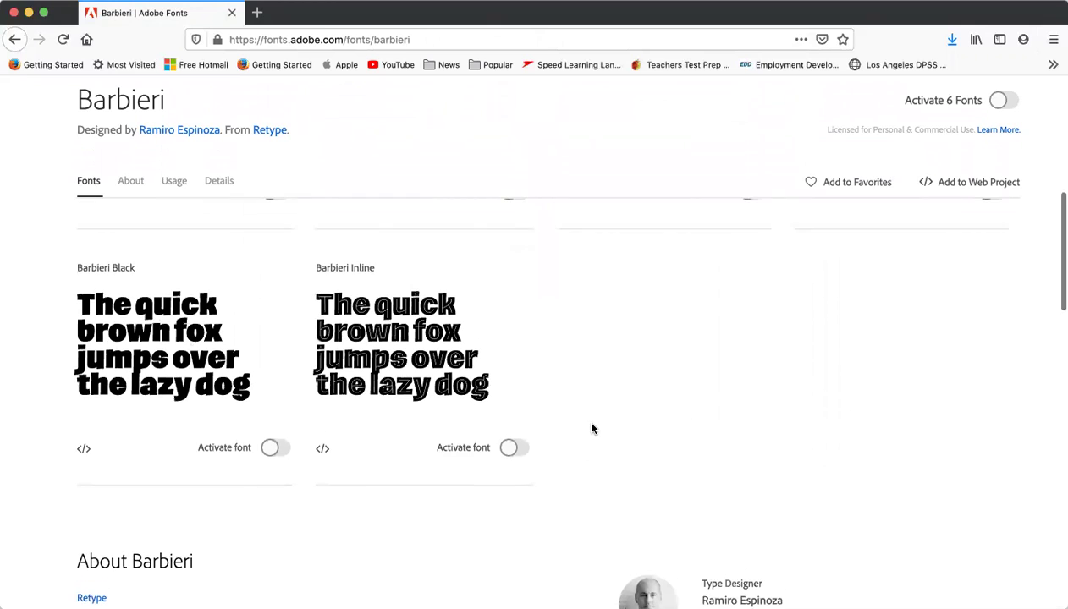
scroll(592, 429, "up", 6)
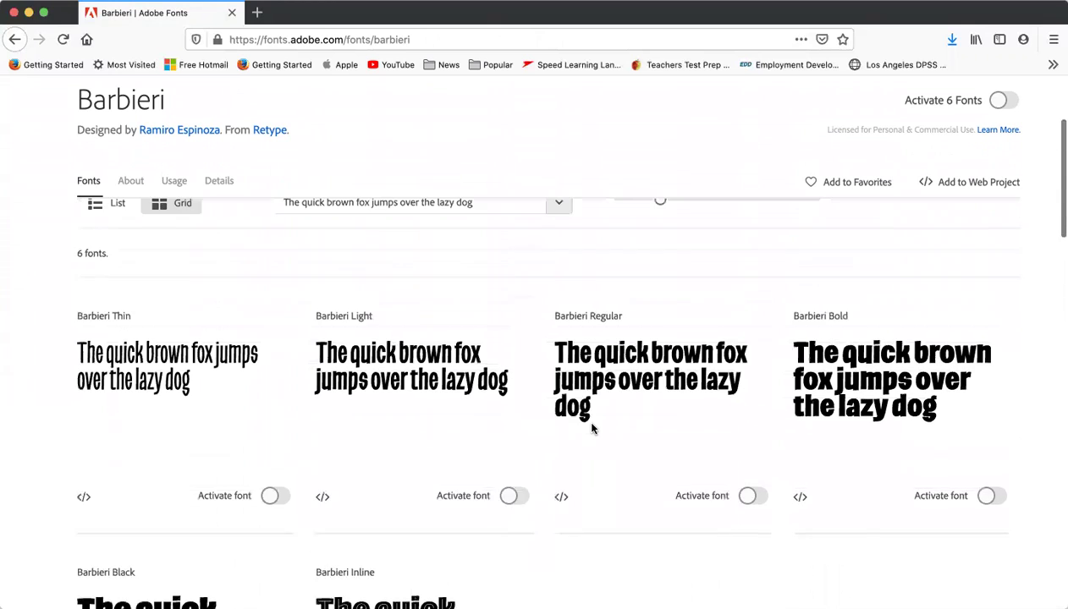
scroll(591, 429, "up", 3)
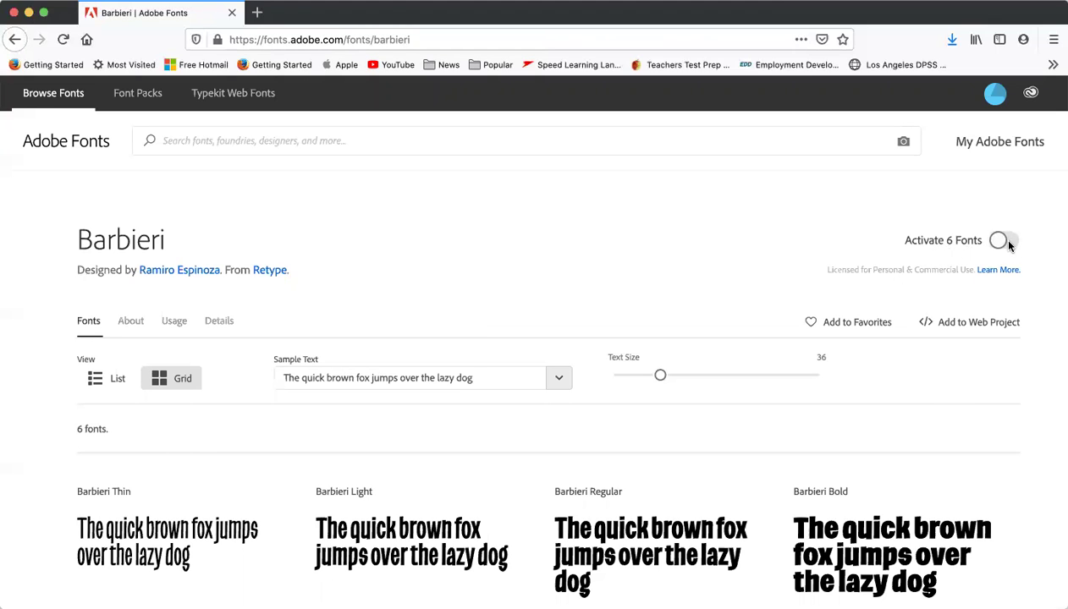
scroll(677, 398, "down", 3)
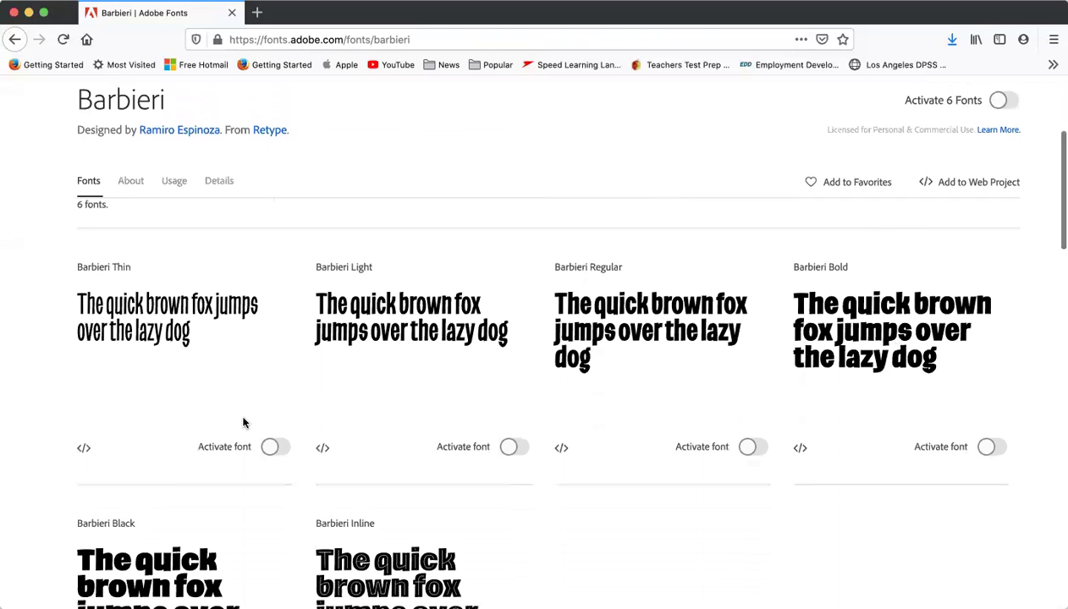
left_click(279, 448)
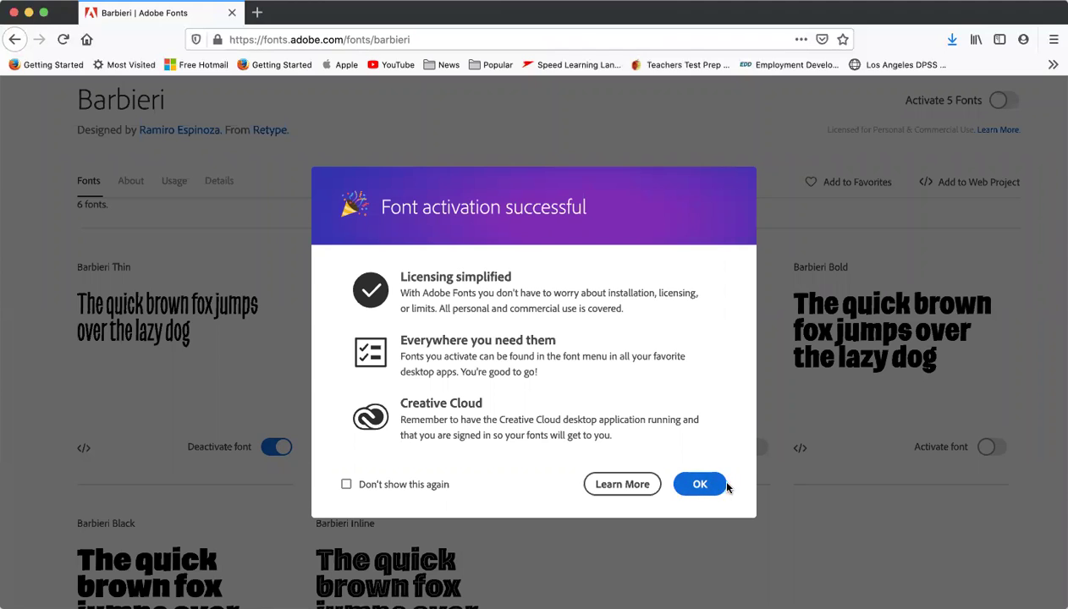
left_click(700, 485)
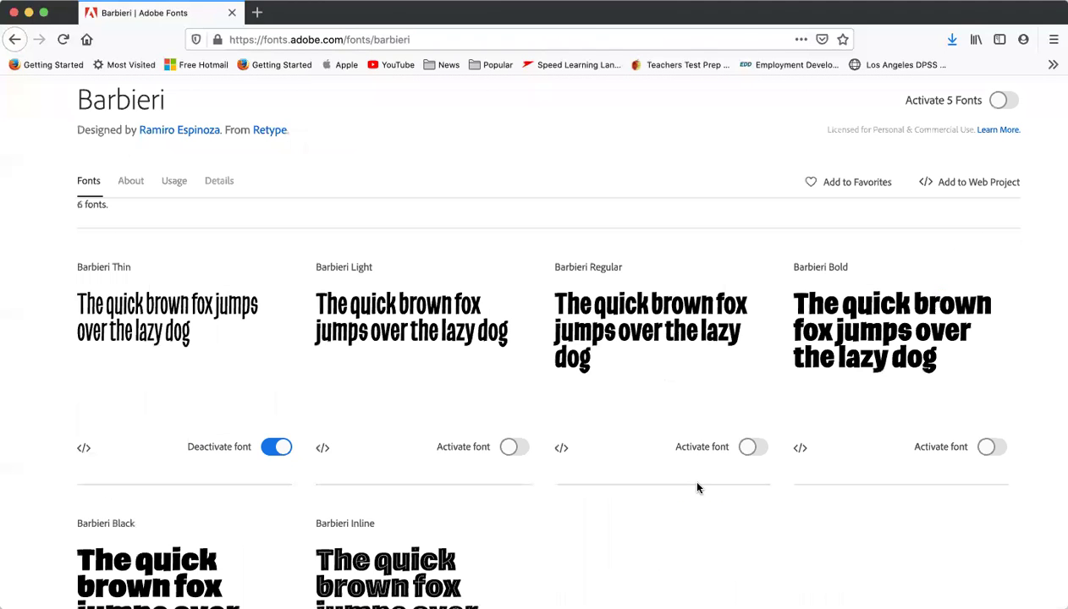
- Open the My Adobe Fonts page and review the list of active fonts
scroll(741, 318, "up", 3)
scroll(741, 318, "down", 3)
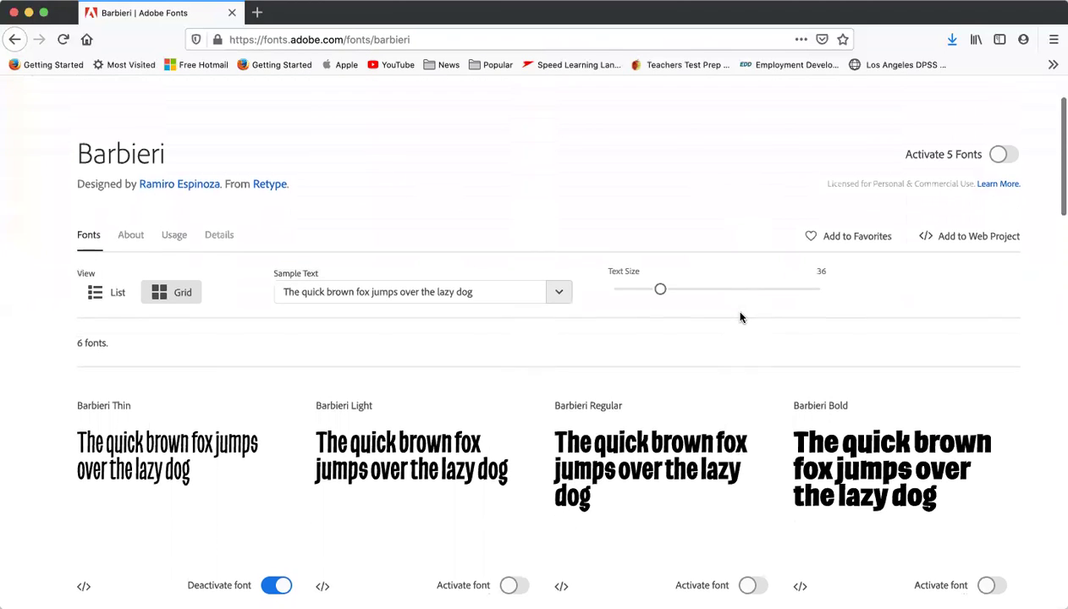
scroll(741, 318, "up", 3)
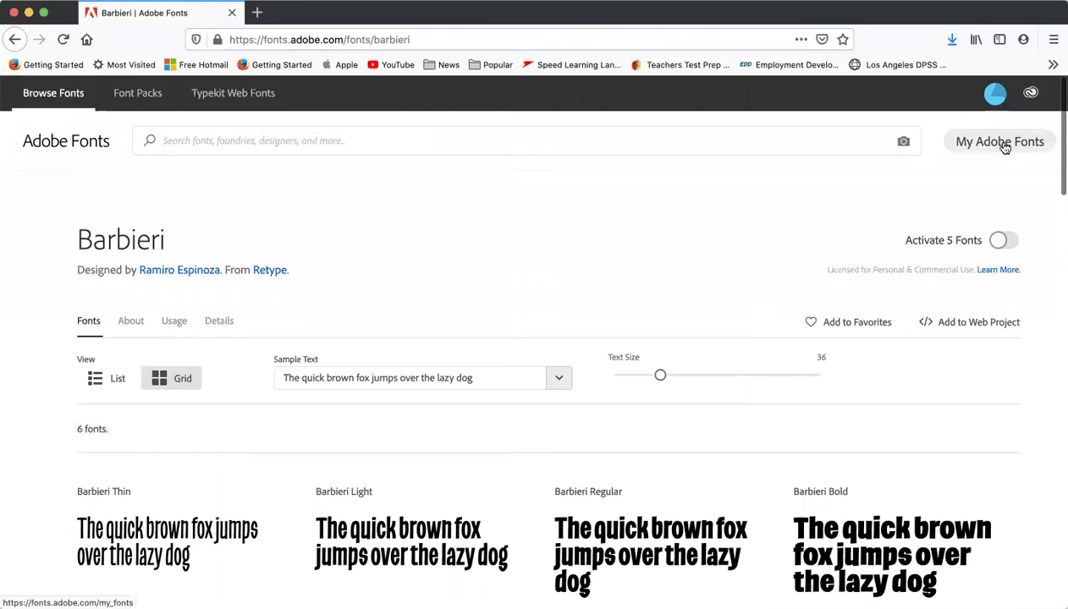
left_click(1006, 147)
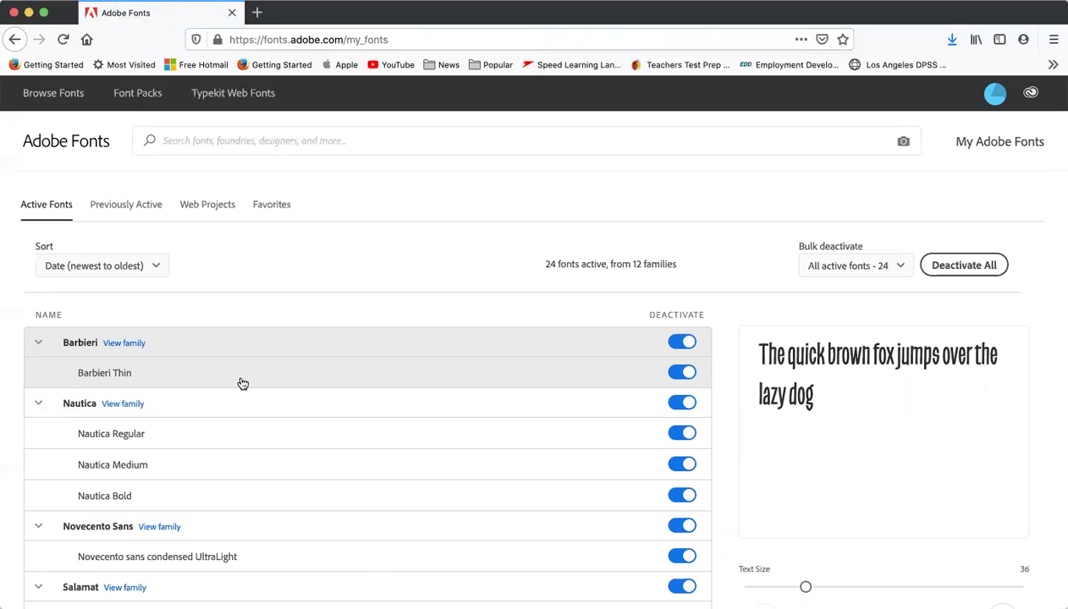
scroll(210, 383, "down", 1)
scroll(210, 383, "up", 1)
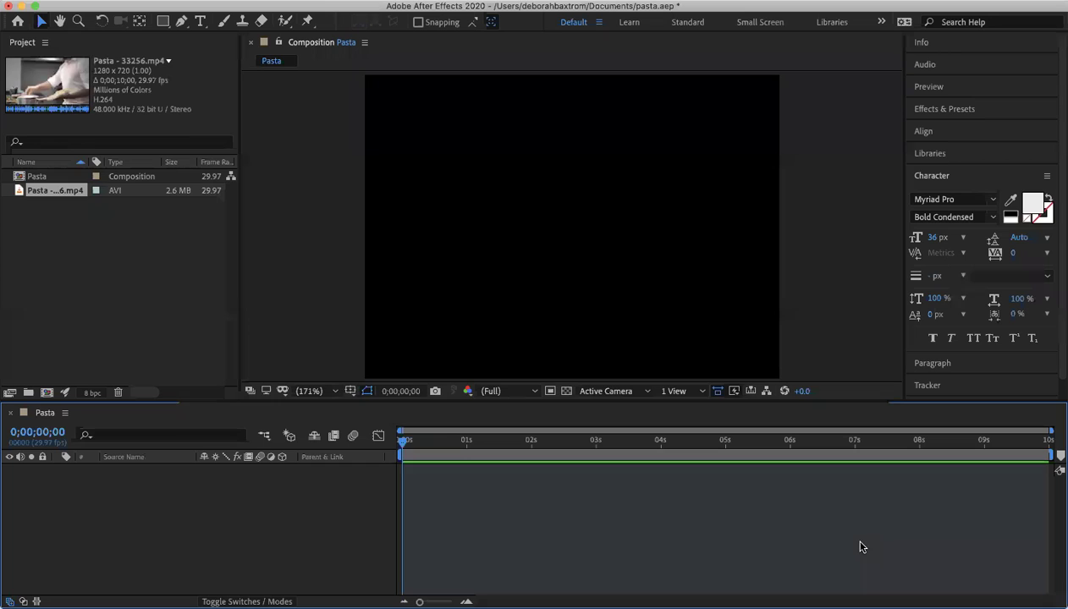
- Switch to After Effects, look for Barbieri in the character font list, view the Baskerville styles, and close the list without choosing a font
left_click(996, 205)
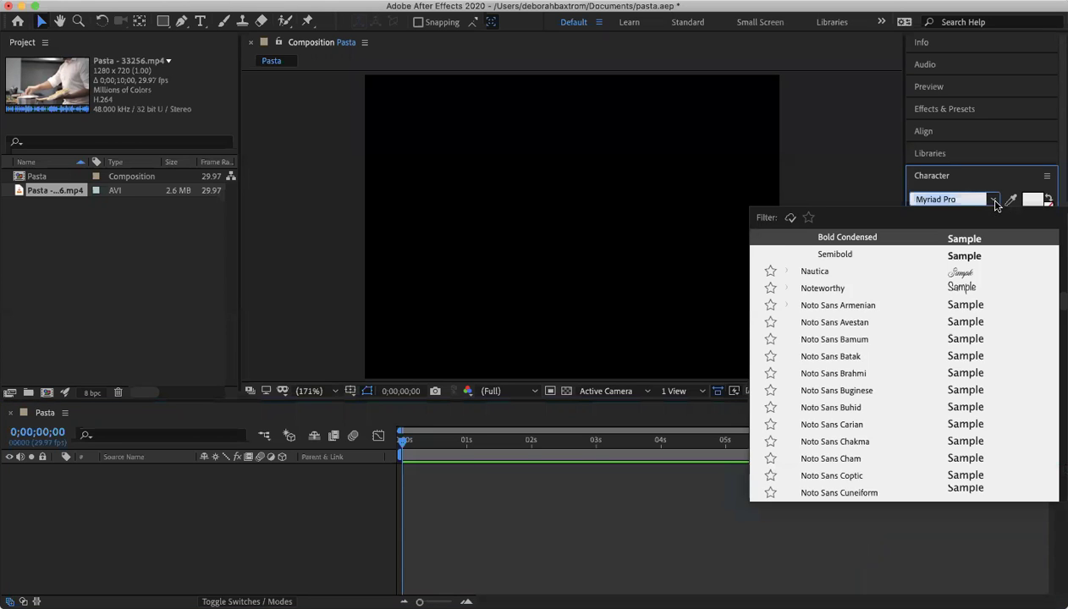
scroll(897, 314, "down", 5)
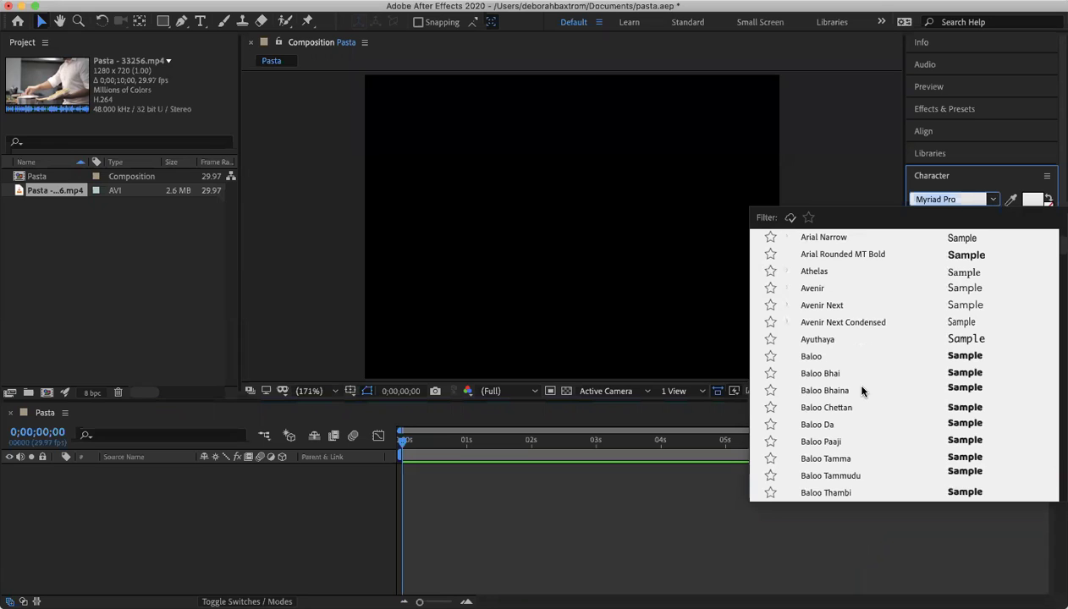
scroll(862, 390, "down", 4)
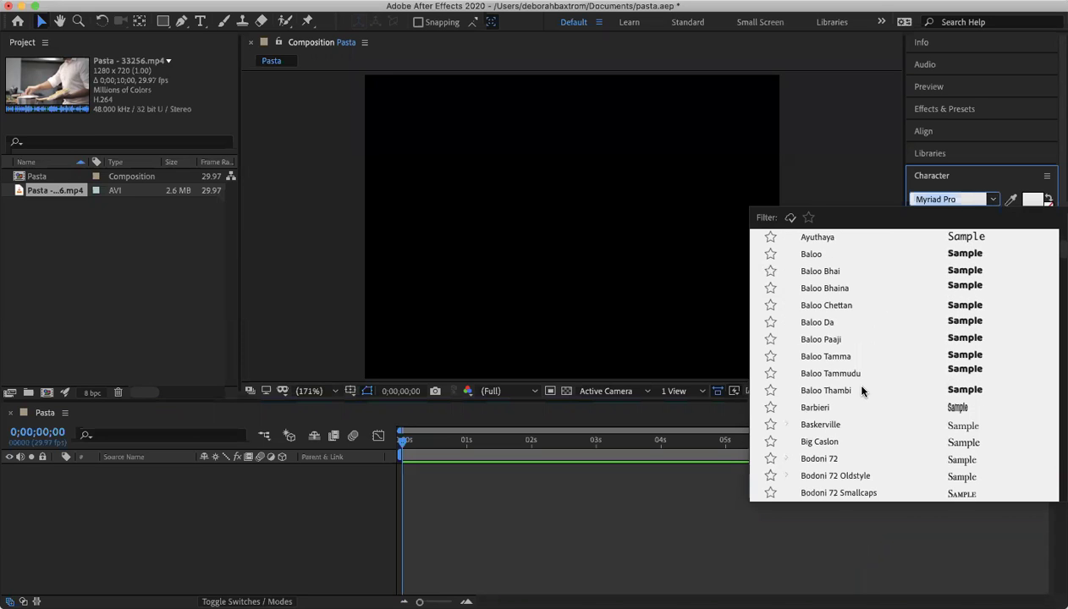
left_click(785, 426)
scroll(819, 441, "down", 3)
scroll(819, 441, "up", 1)
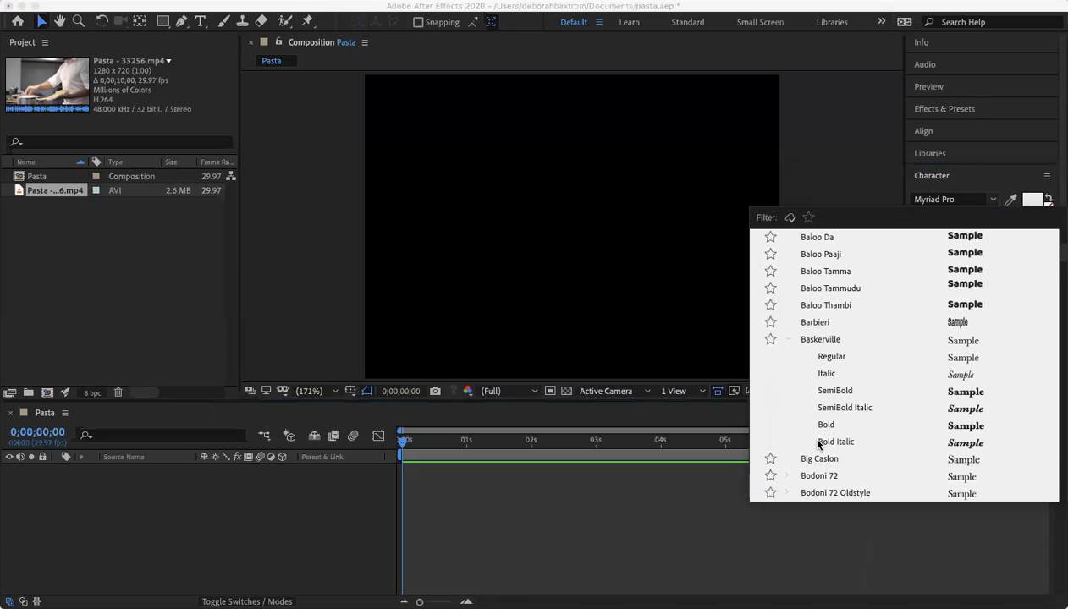
left_click(788, 341)
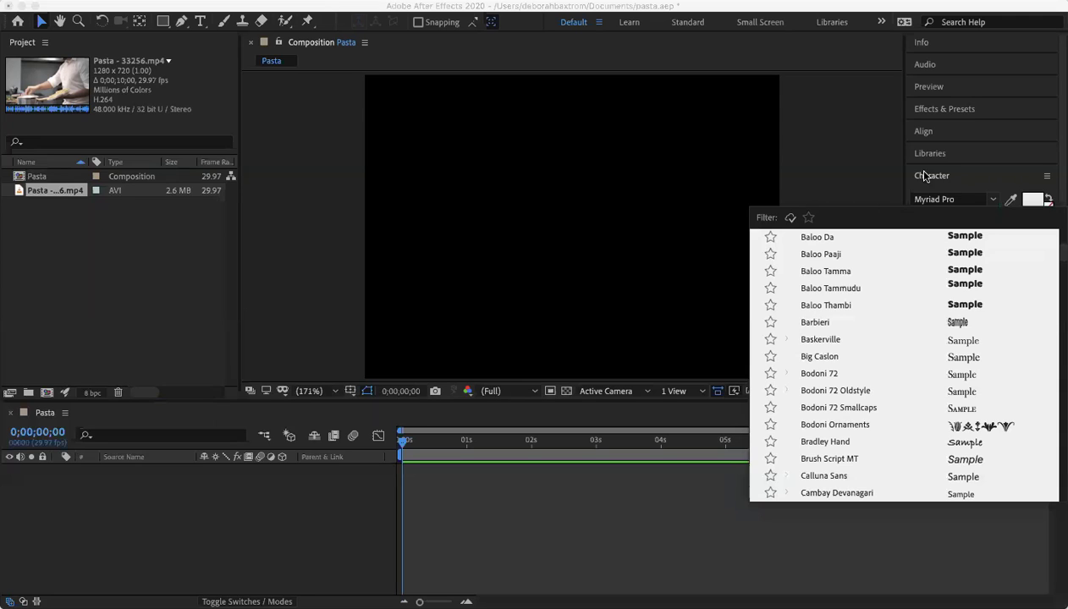
left_click(832, 174)
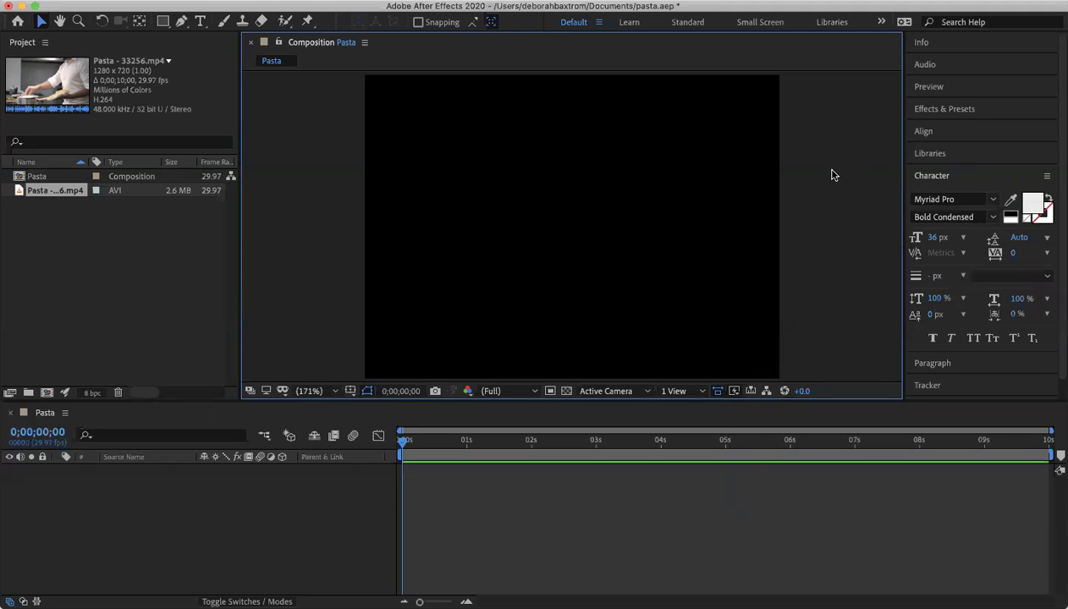